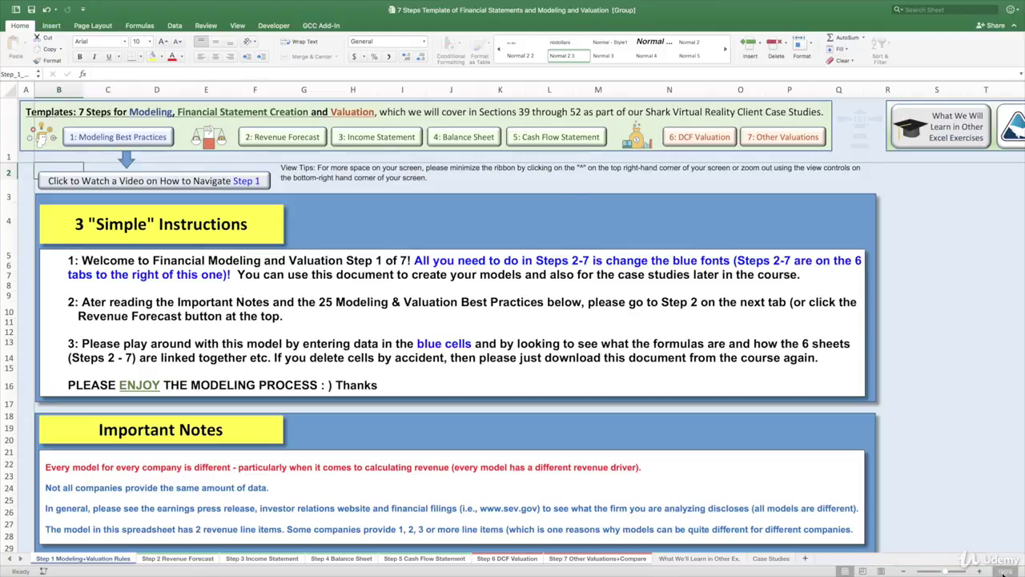
- Check the sheet's zoom settings without changing them, then visit the Portfolio Dashboard workbook and return to the 7 Steps Template
click(1004, 571)
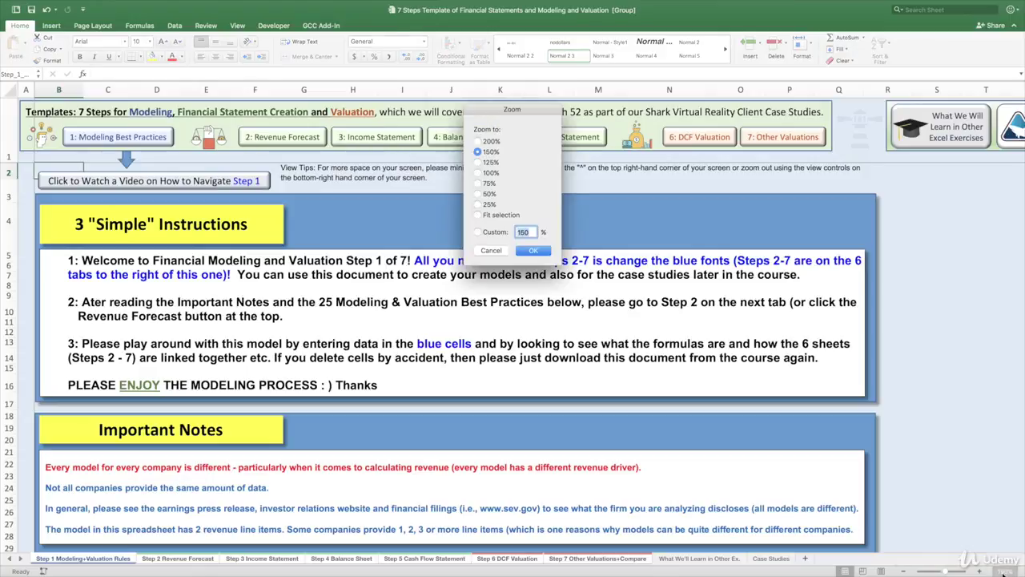
click(492, 250)
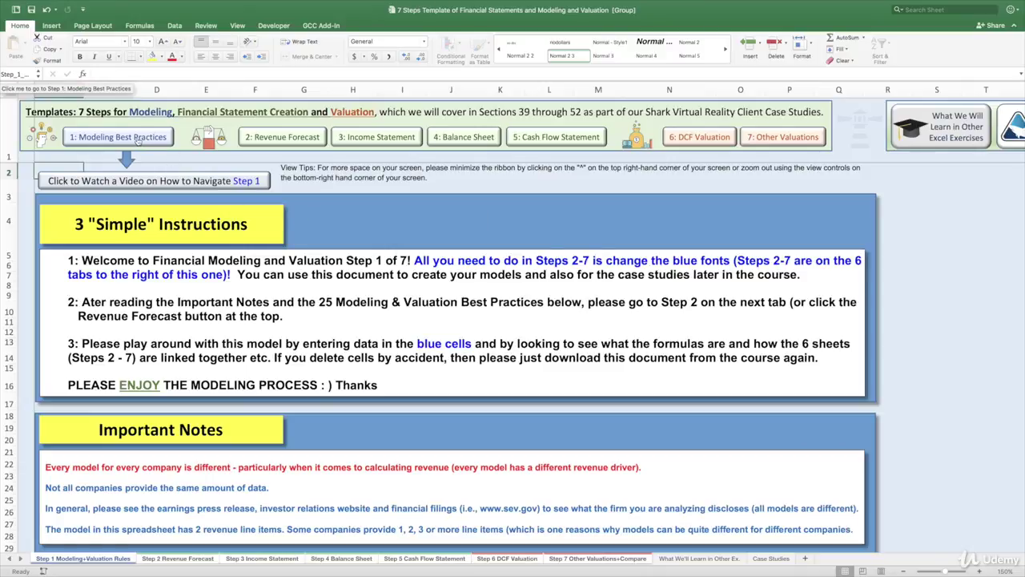
click(244, 5)
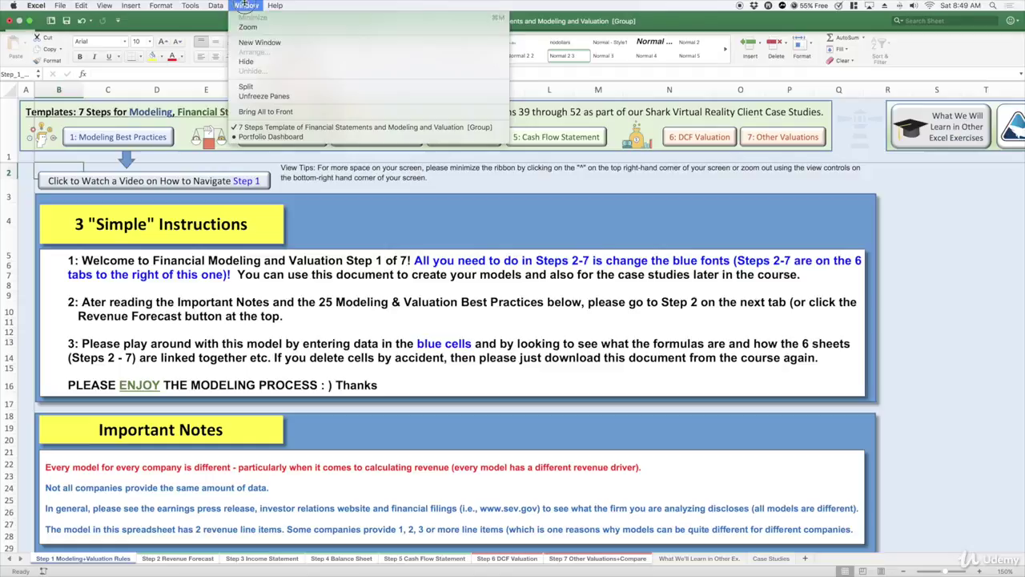
click(265, 137)
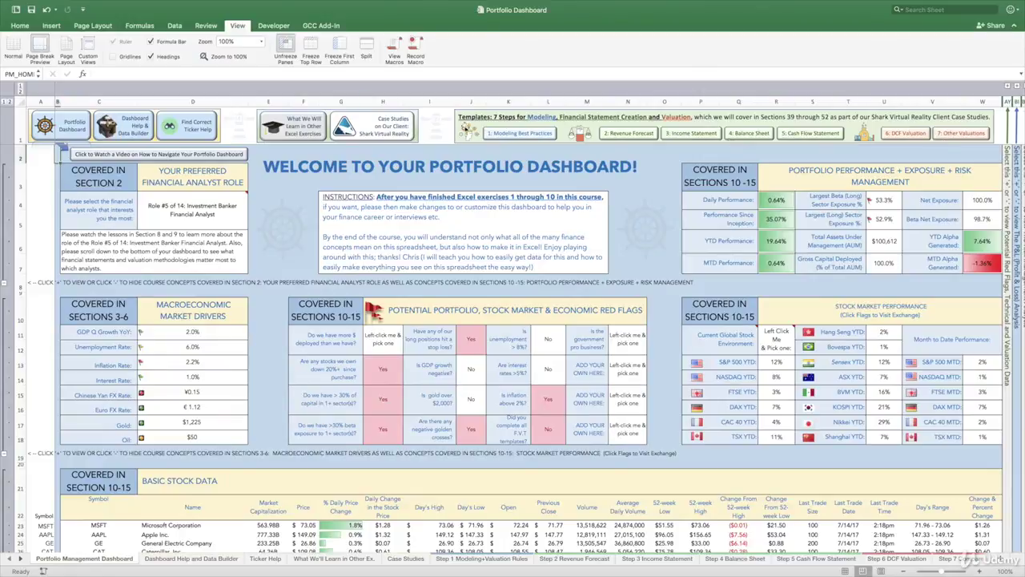
click(245, 4)
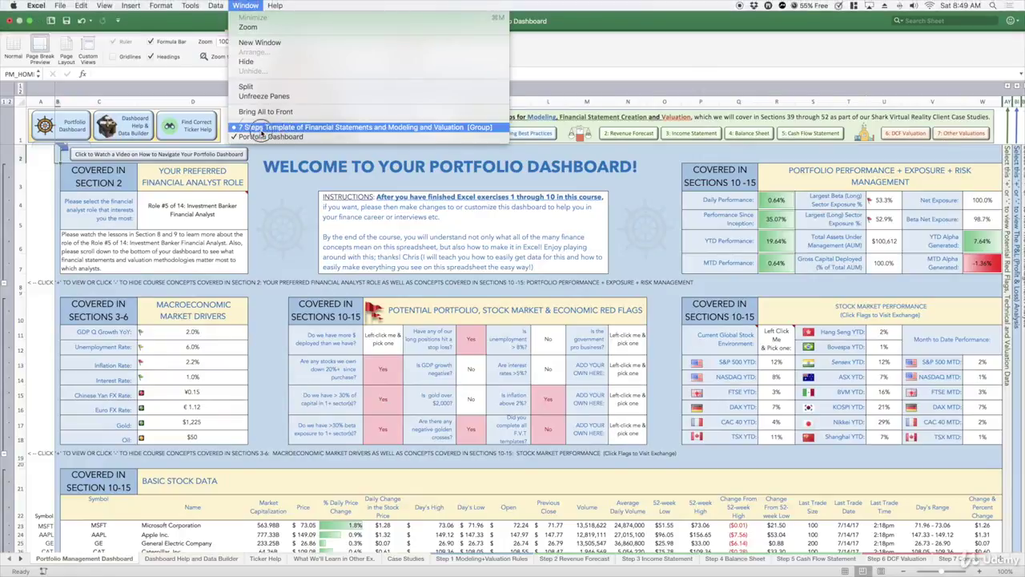
click(249, 127)
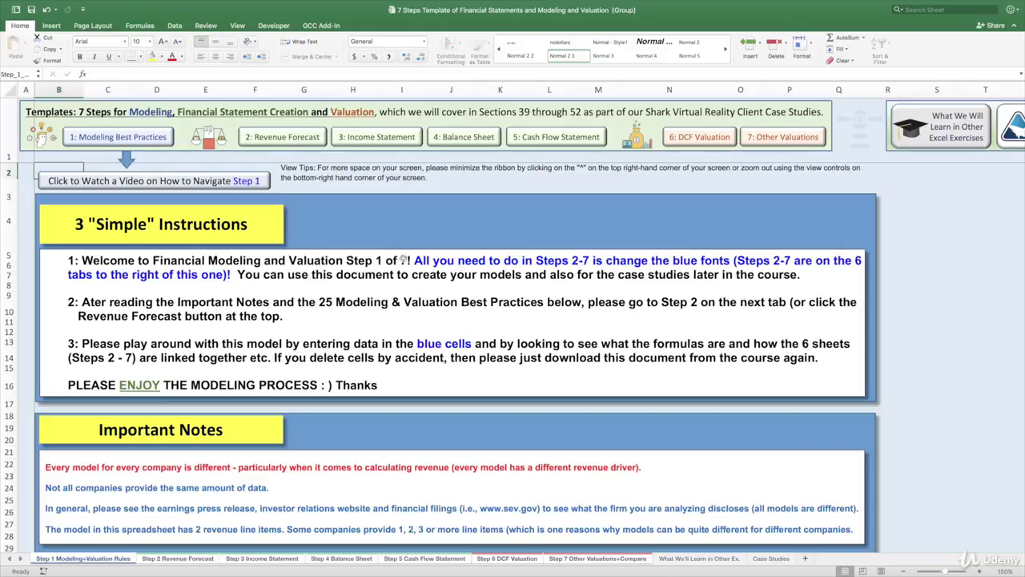
- Scroll down through the 25 best practices list, then jump to the '2: Revenue Forecast' sheet
scroll(449, 322, down, 1)
scroll(449, 322, down, 10)
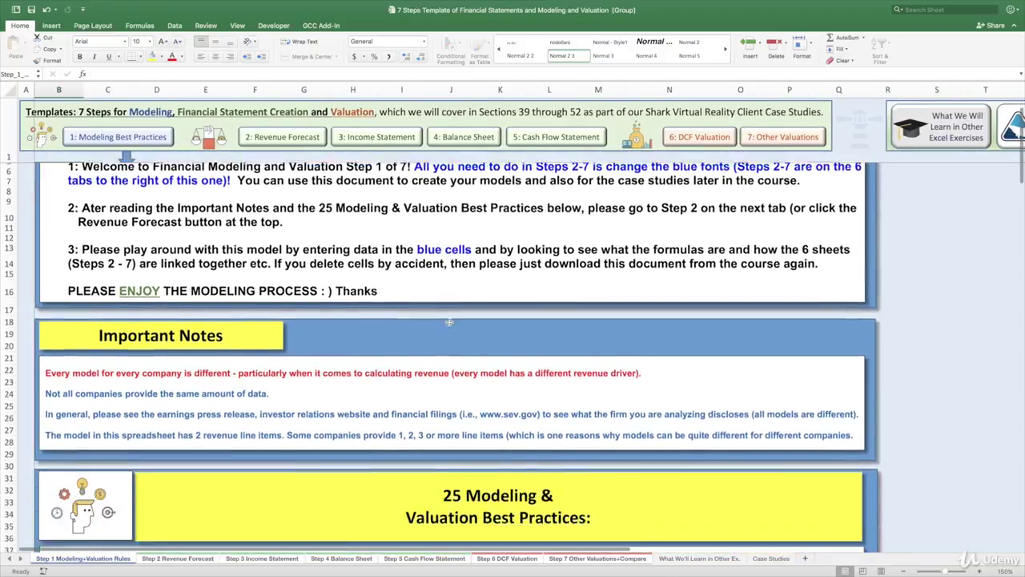
scroll(449, 319, down, 1)
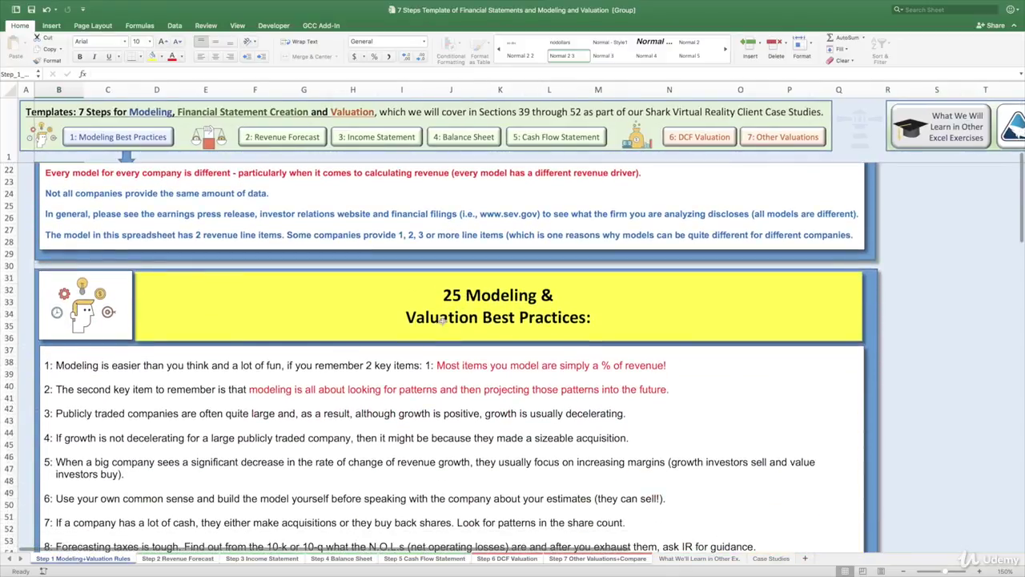
scroll(419, 398, down, 10)
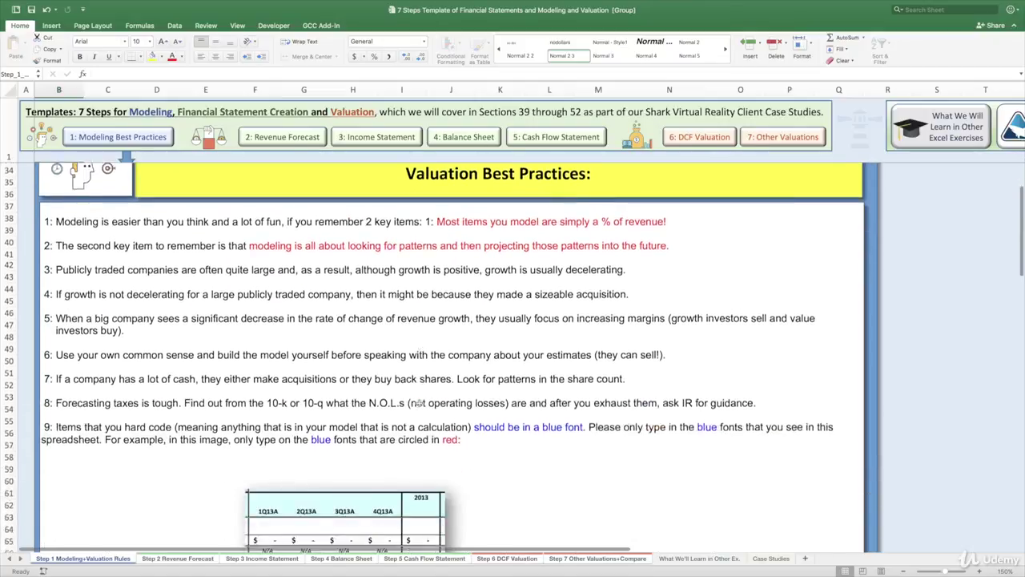
scroll(419, 402, down, 13)
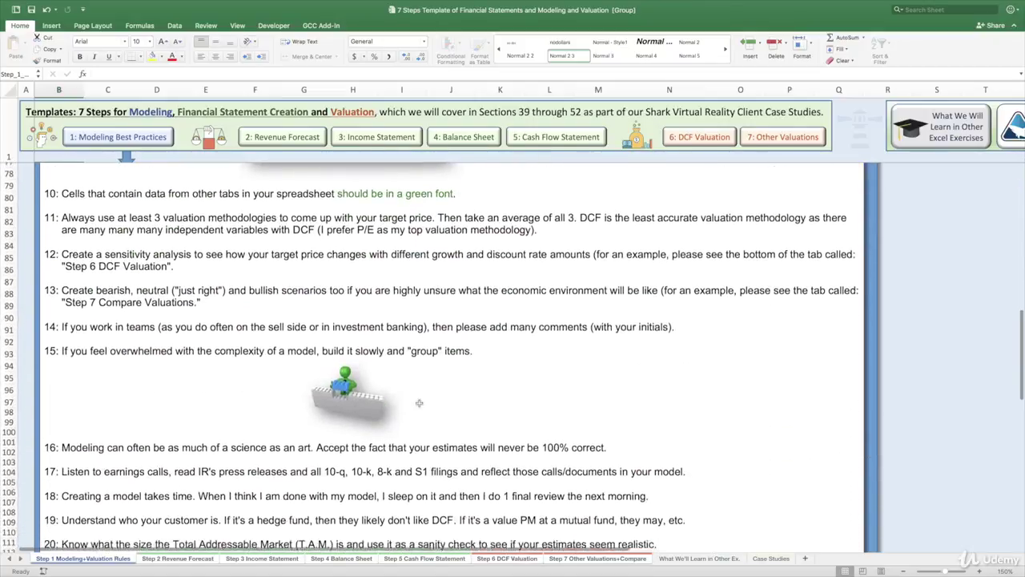
scroll(419, 403, down, 6)
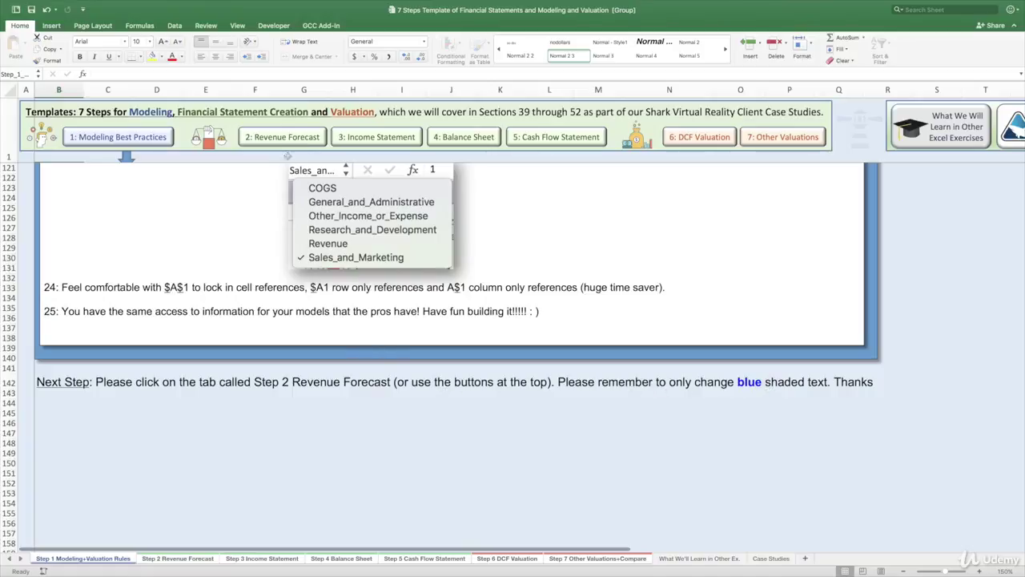
click(281, 137)
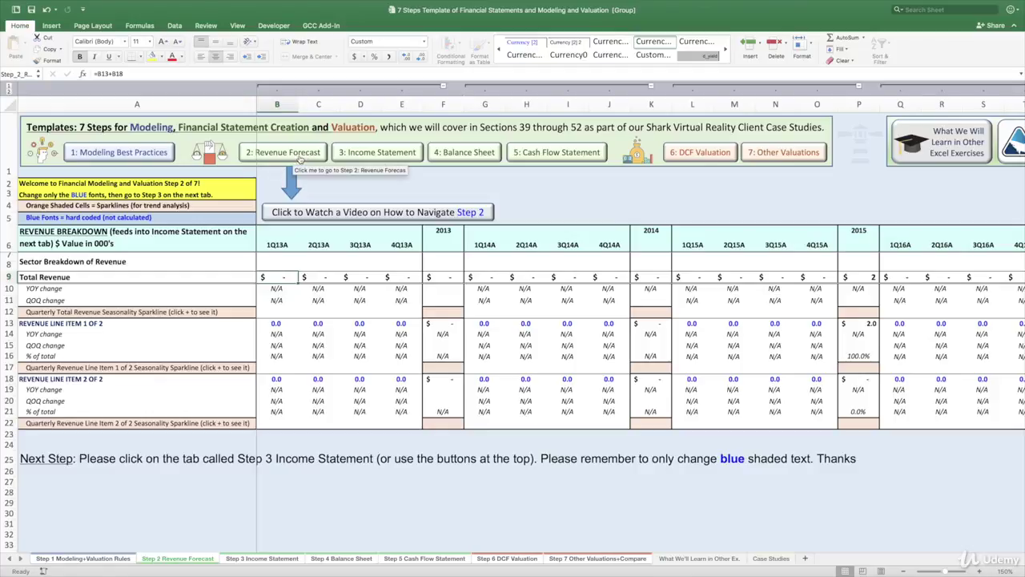
- Enter 2013 quarterly revenue line item 1 values 66, 77, 88 and 99 in B13:E13
click(279, 323)
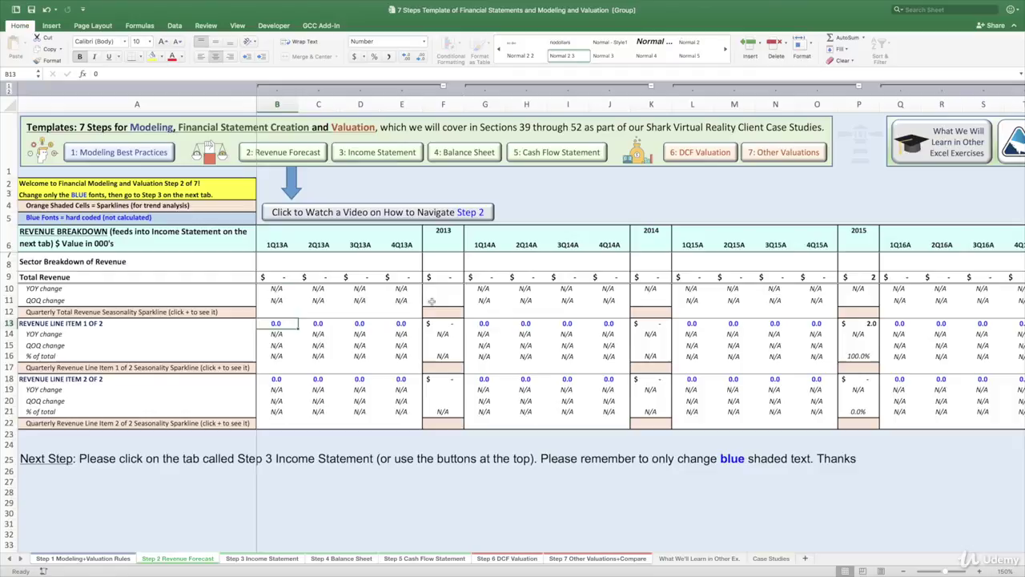
text(66)
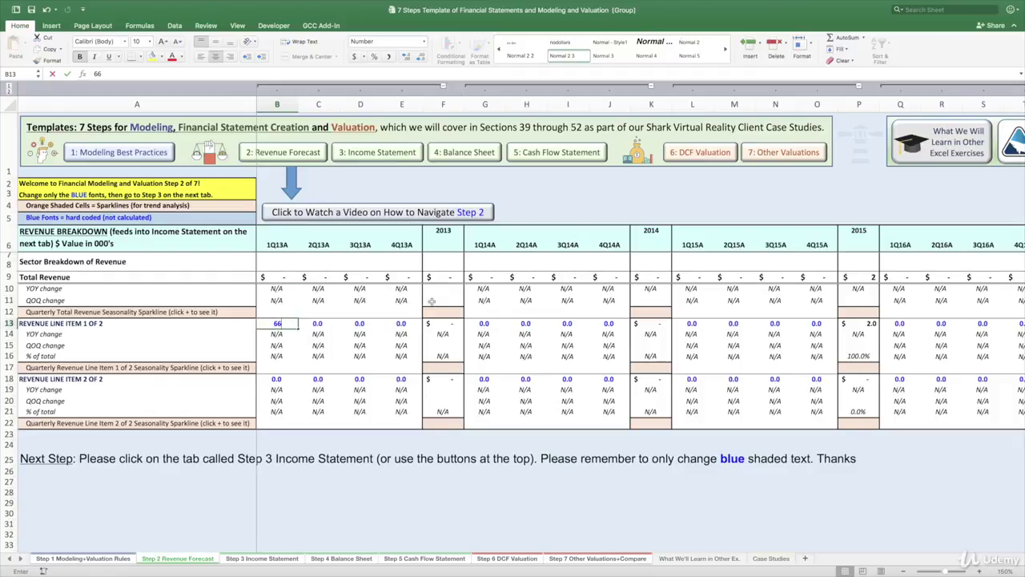
key(Tab)
text(77)
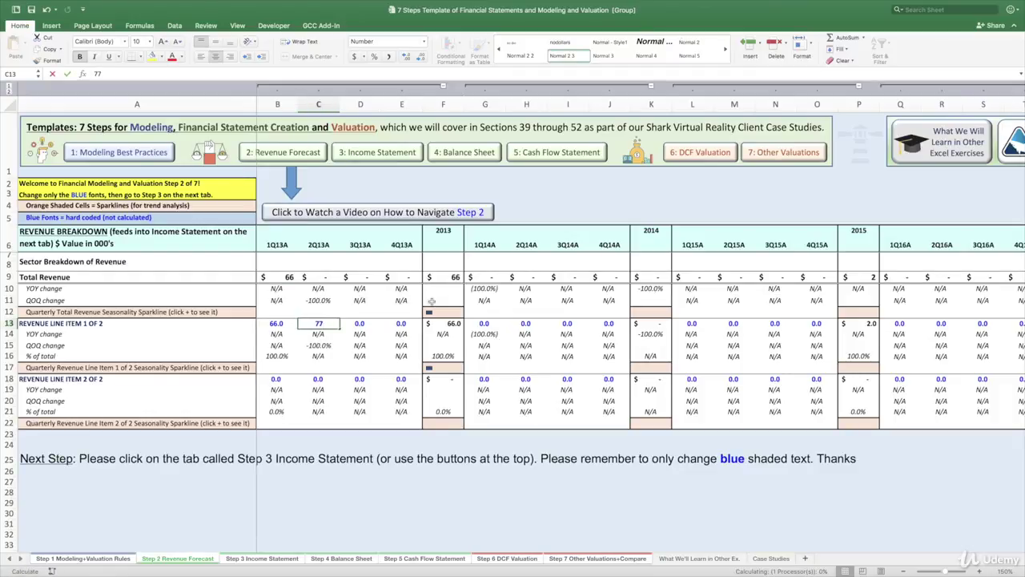
key(Tab)
text(88)
key(Tab)
text(99)
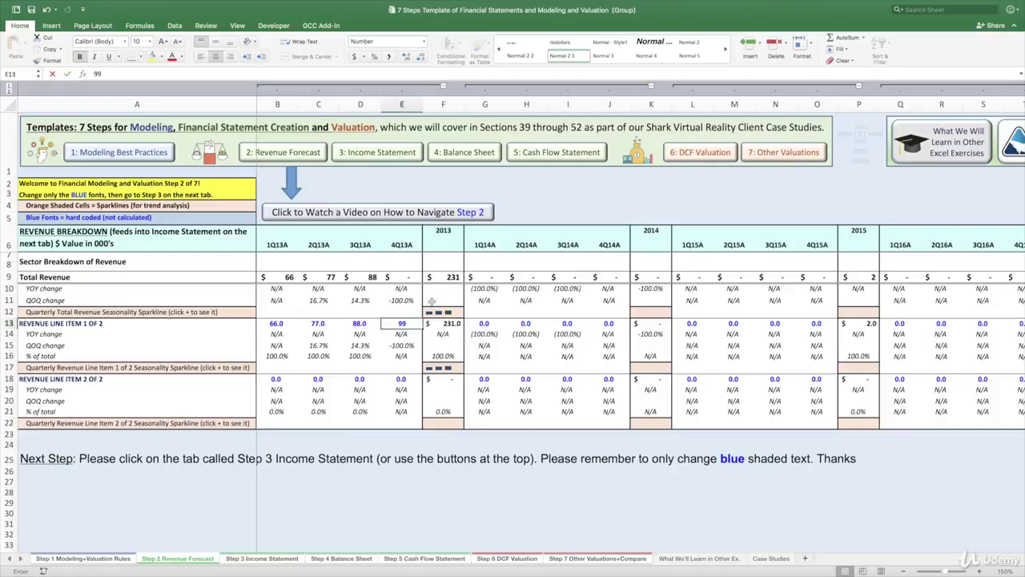
key(Tab)
- Enter 2014 quarterly values 111, 33, 444 and 555 for revenue line item 1
key(Tab)
text(111)
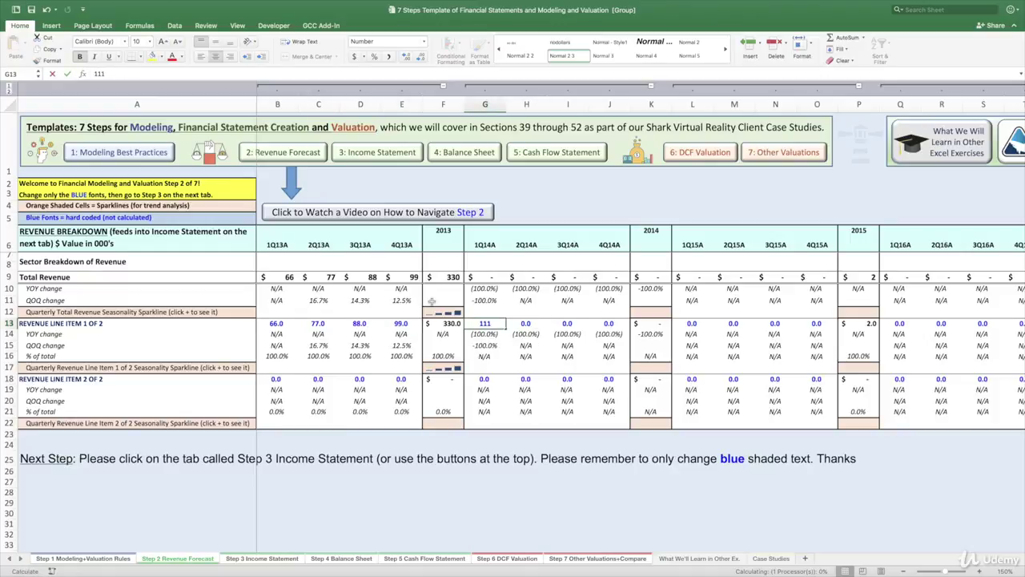
key(Tab)
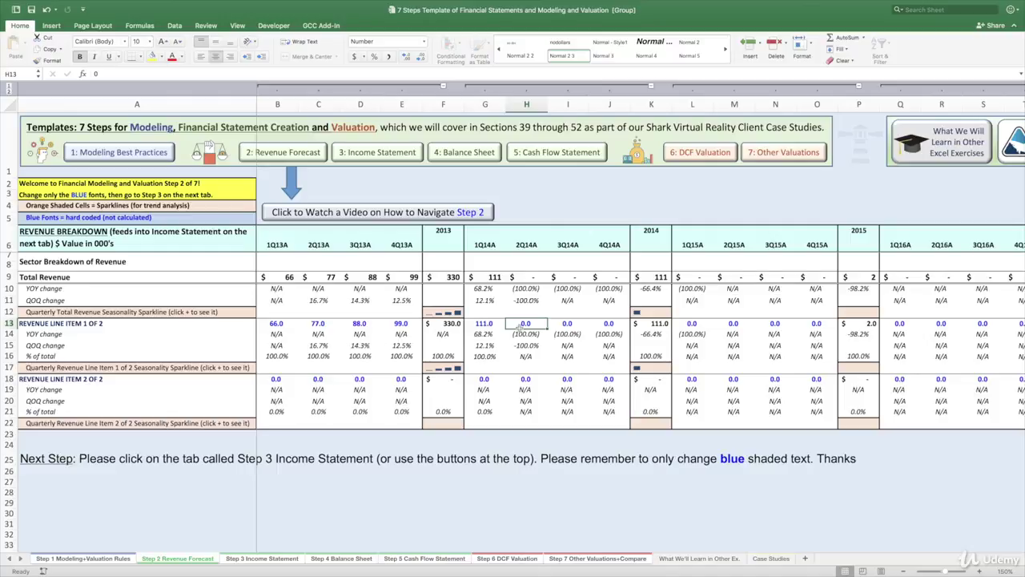
text(33)
key(Tab)
text(444)
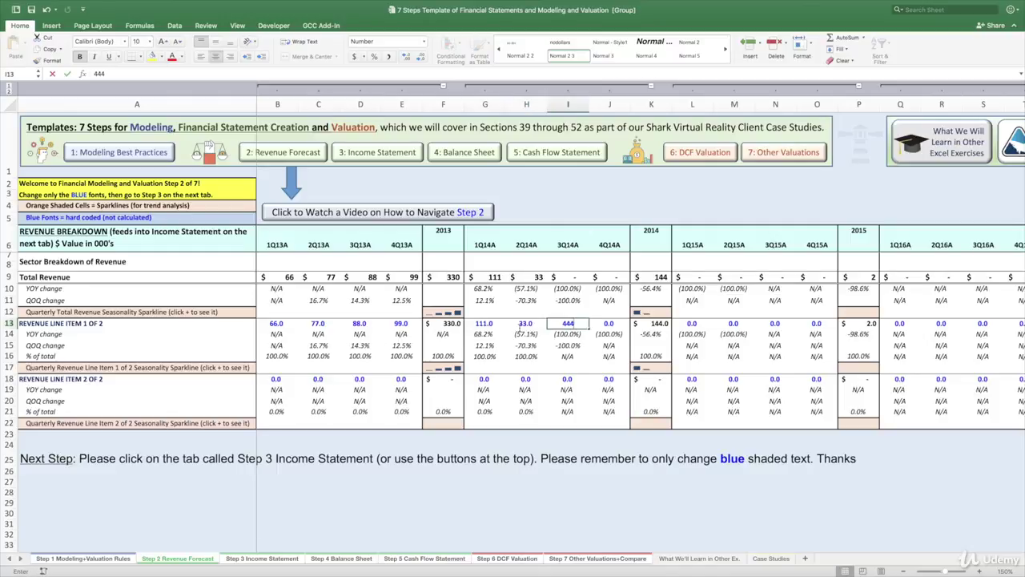
key(Tab)
text(555)
key(Tab)
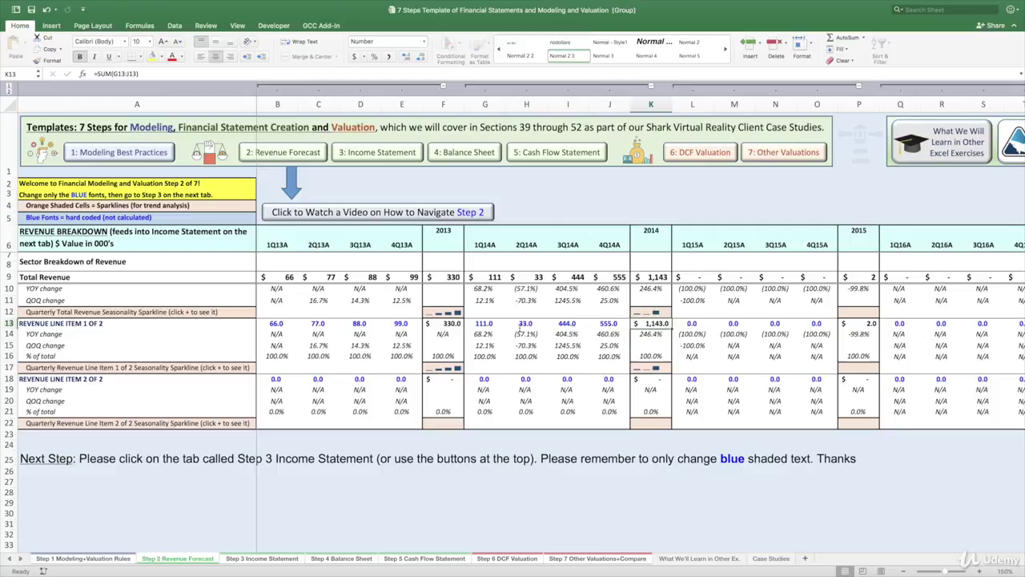
- Inspect the total revenue and line item 1 sparklines, and check the trend panel to the right
click(656, 312)
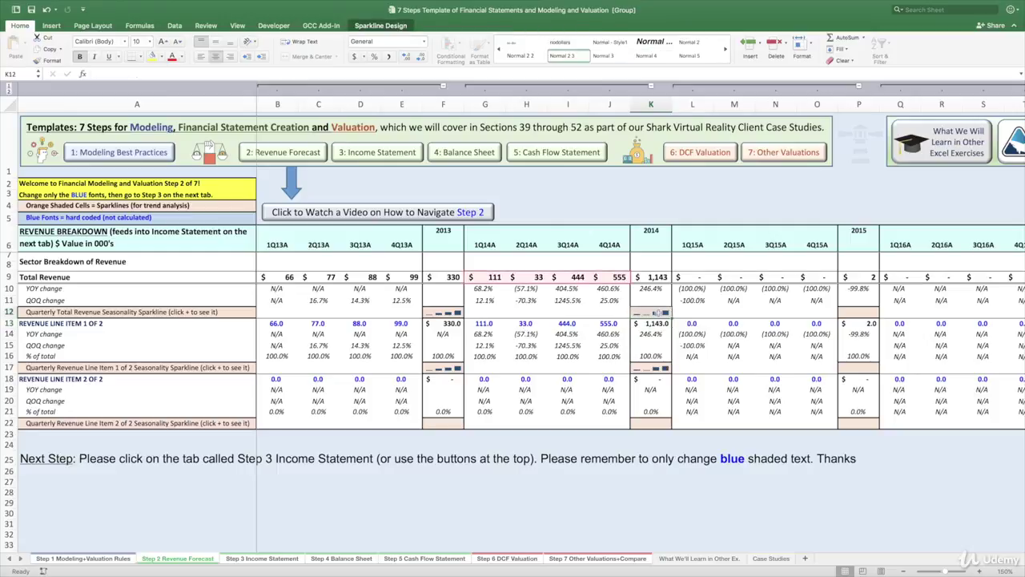
click(644, 366)
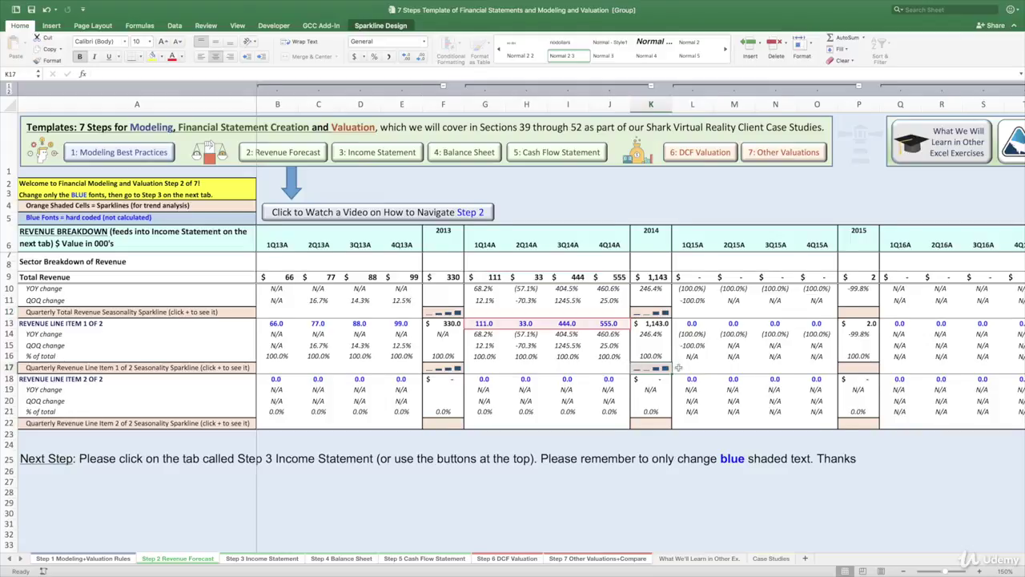
scroll(678, 368, right, 15)
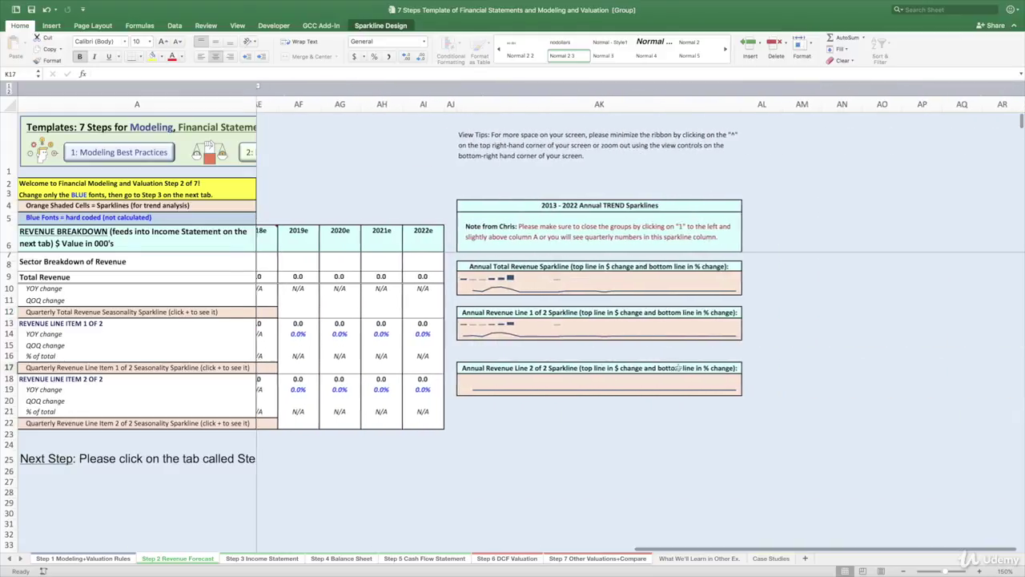
scroll(502, 333, left, 15)
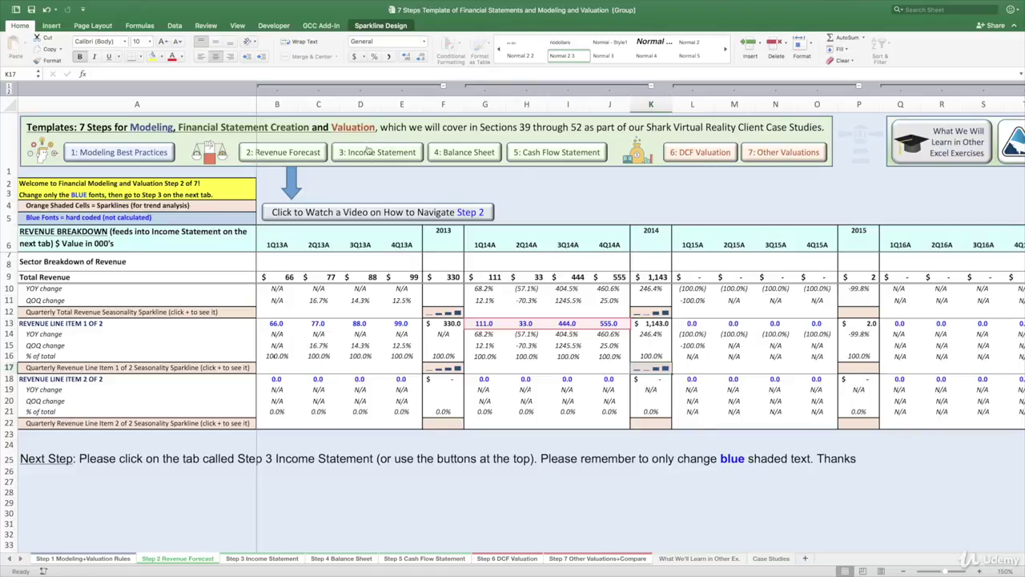
- Go to the Step 3 Income Statement and inspect the 1Q13A COGS and 4Q13A revenue link
click(367, 156)
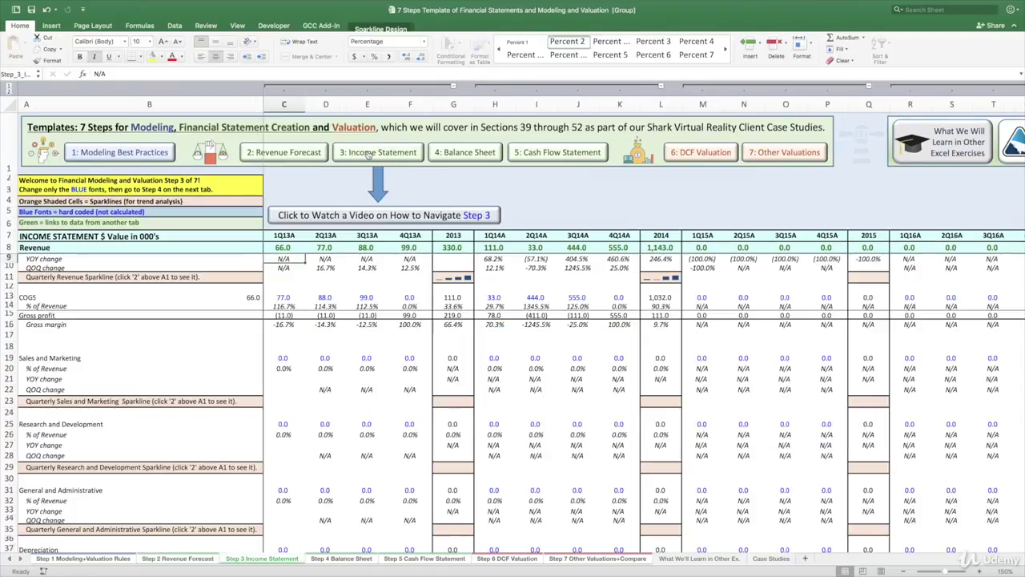
click(284, 297)
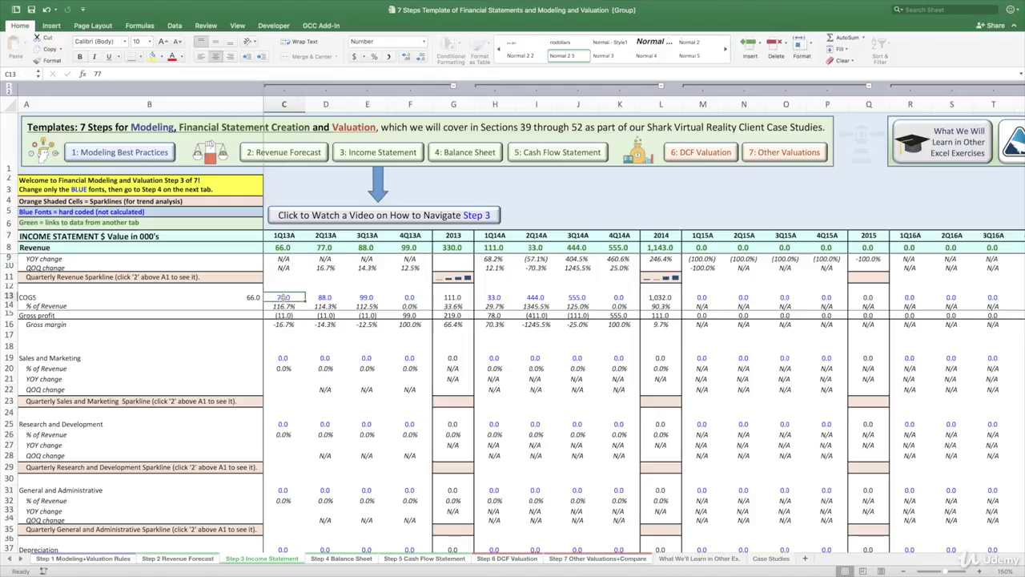
click(410, 248)
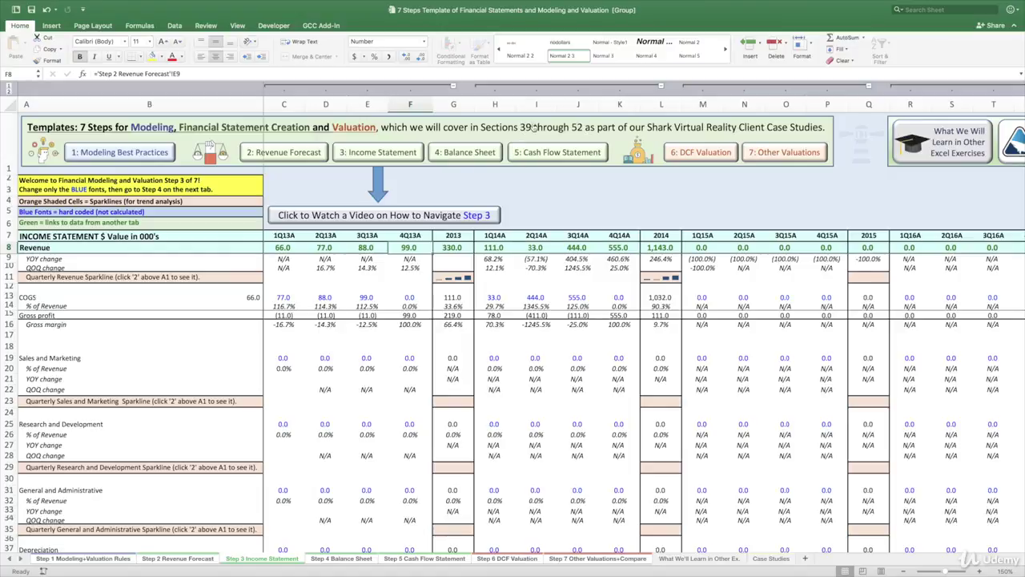
- Pass through the Step 4 Balance Sheet to reach the Step 5 Cash Flow Statement
click(462, 152)
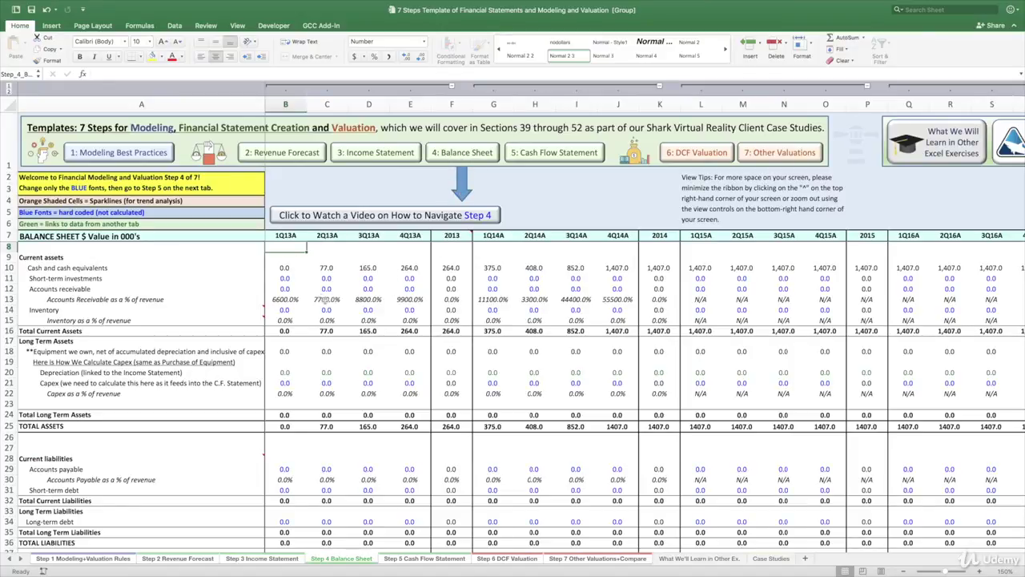
click(545, 155)
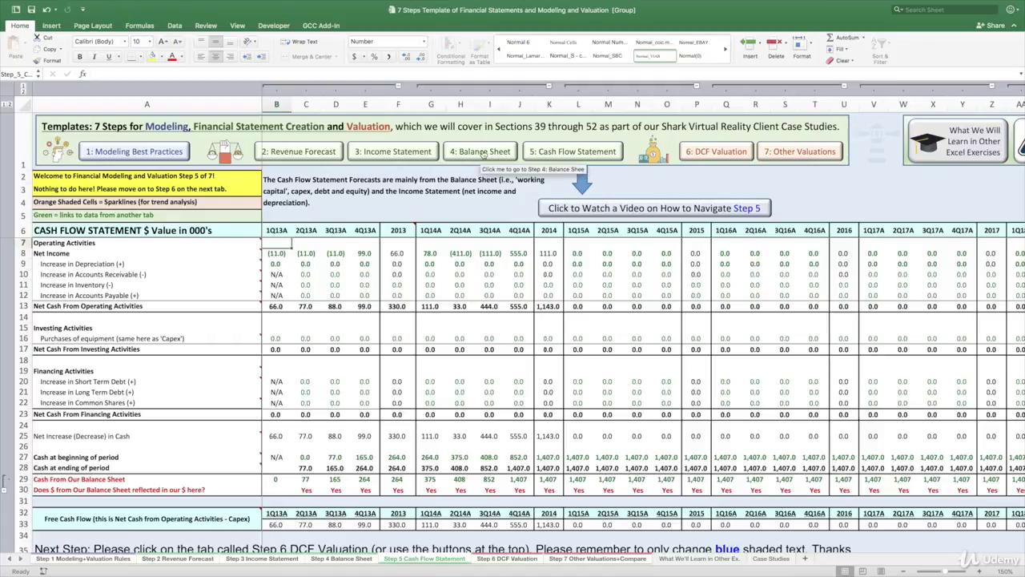
- On the Step 6 DCF Valuation sheet, inspect the D53 NPV and F78 sensitivity formulas without editing them
click(718, 159)
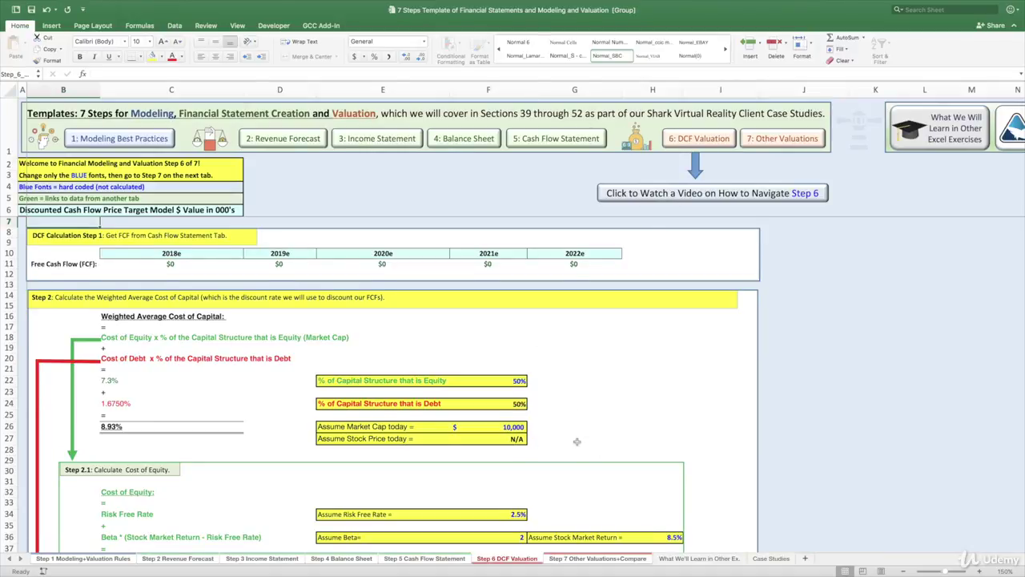
scroll(576, 441, down, 3)
scroll(577, 441, down, 8)
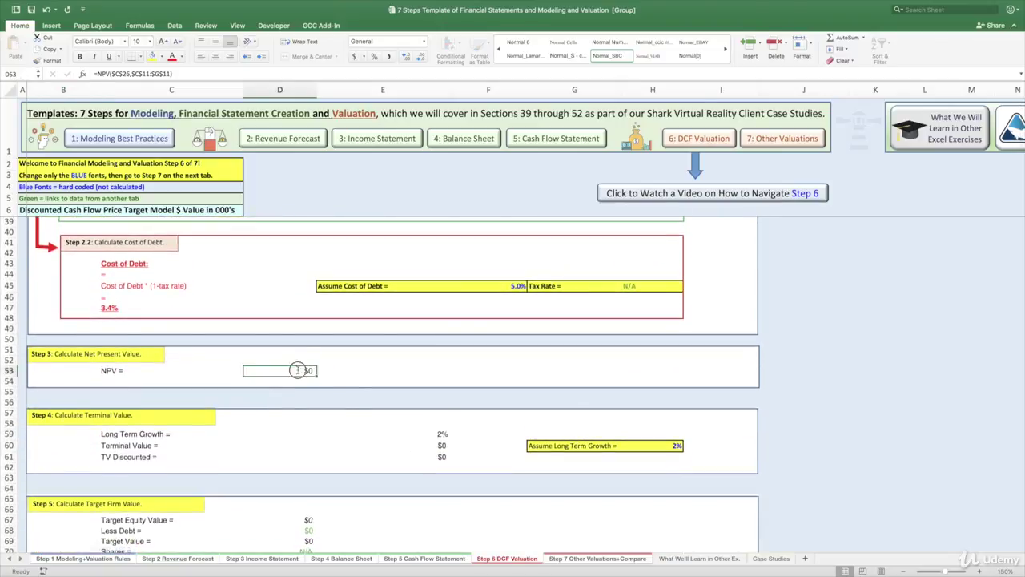
double_click(298, 370)
key(Escape)
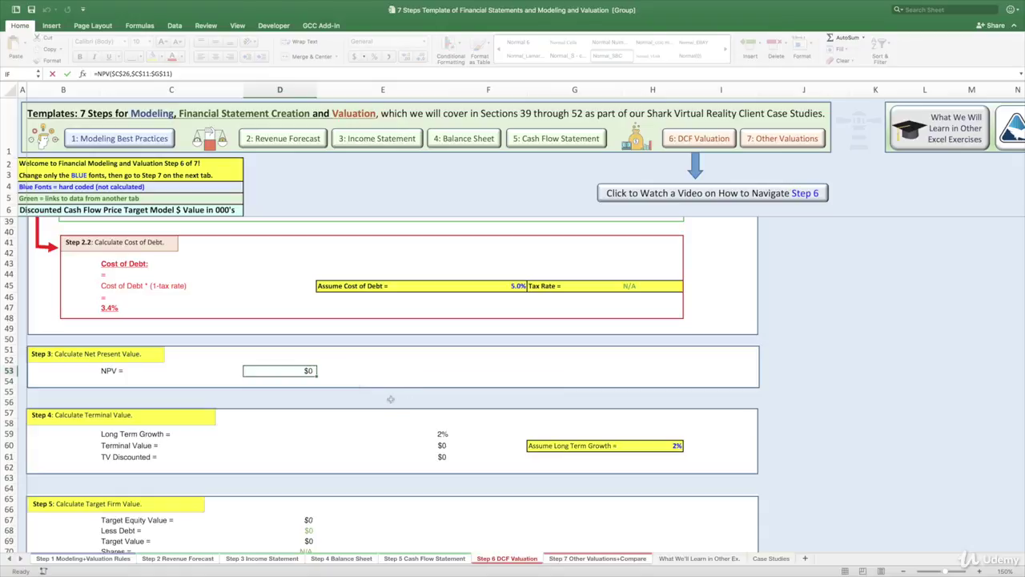
scroll(424, 413, down, 6)
double_click(484, 445)
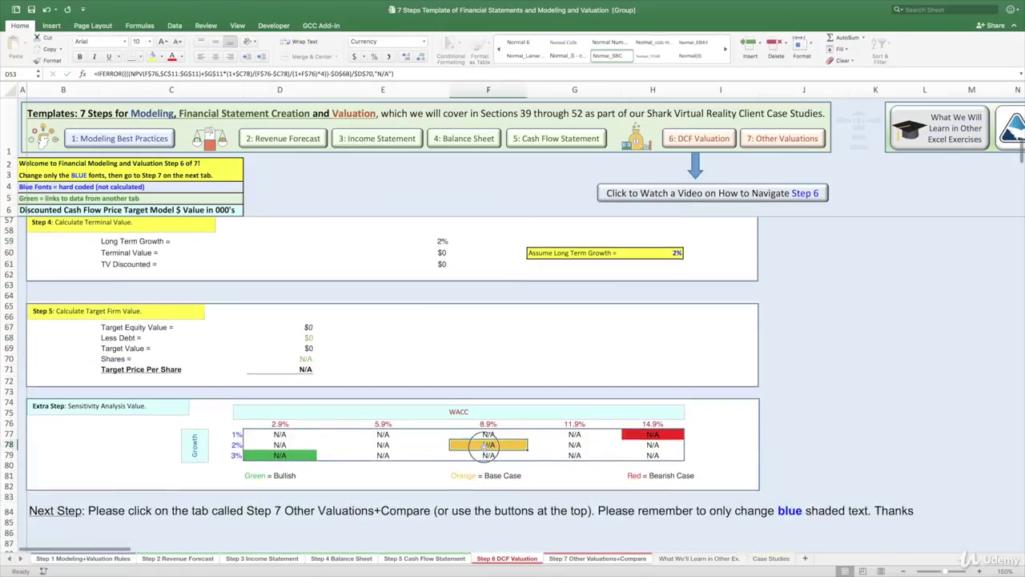
key(Escape)
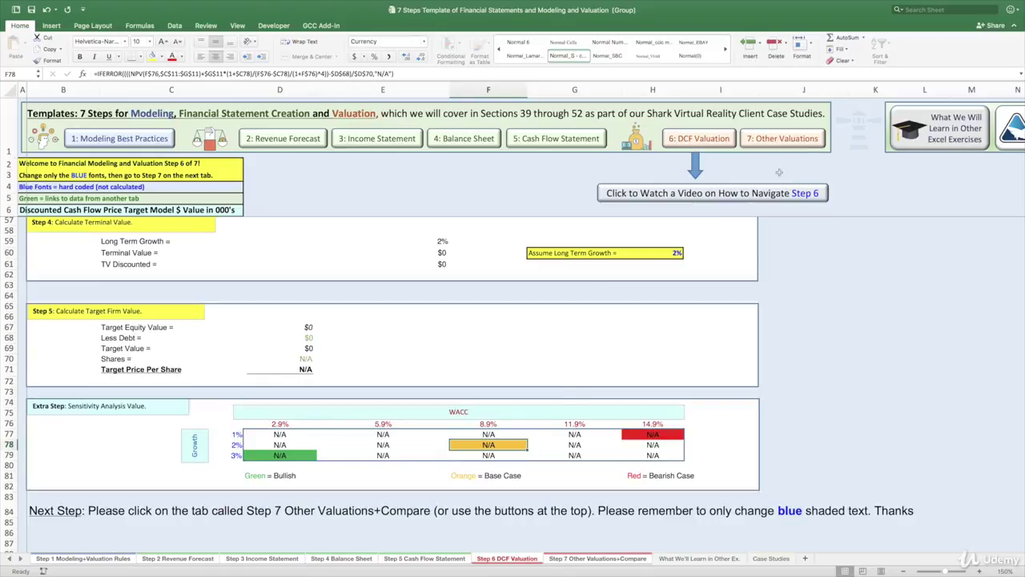
- Open the '7: Other Valuations' sheet and scroll down to the P/R, P/E and DCF target price table
click(784, 141)
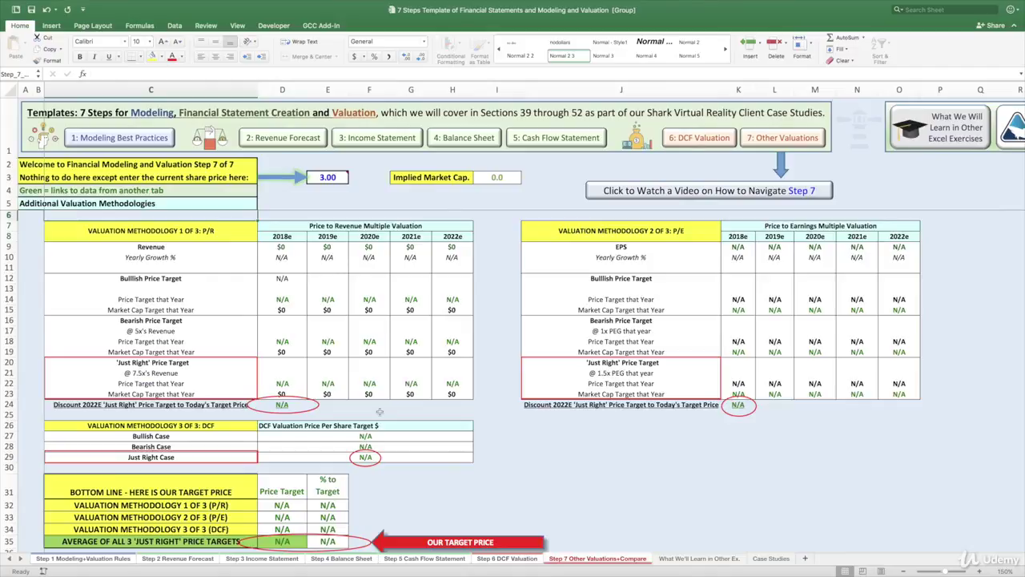
scroll(452, 442, down, 1)
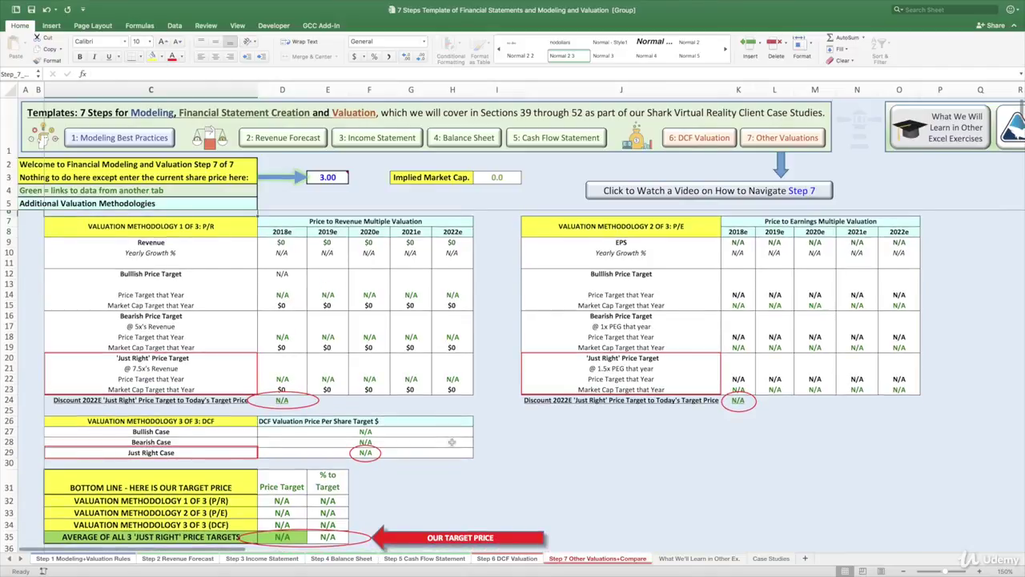